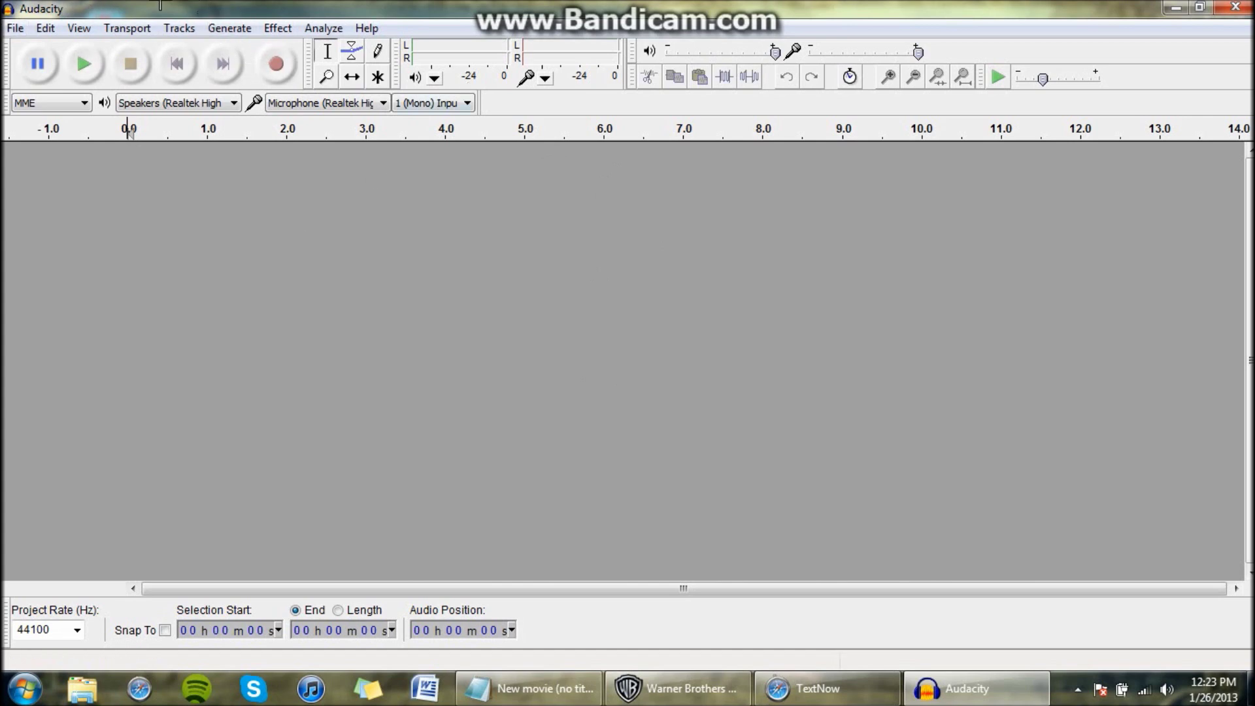
# Search the web for an Audacity download in the browser.
pyautogui.click(139, 688)
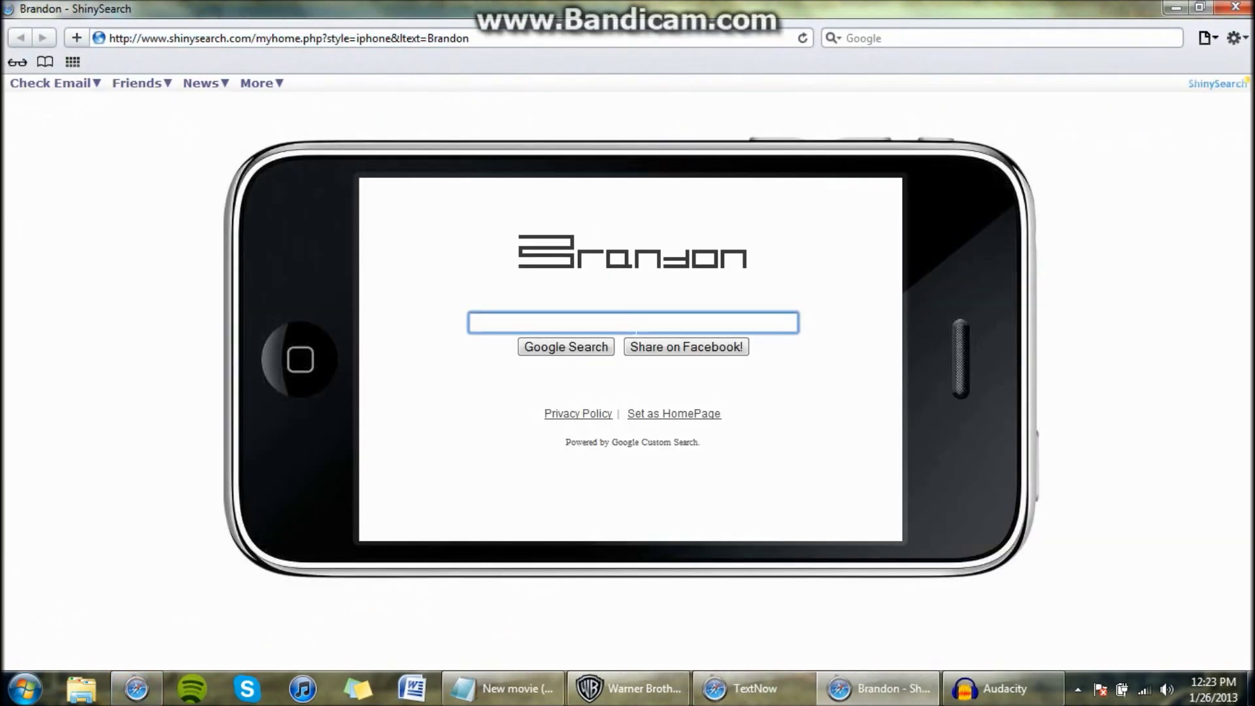
pyautogui.write('Audacityu')
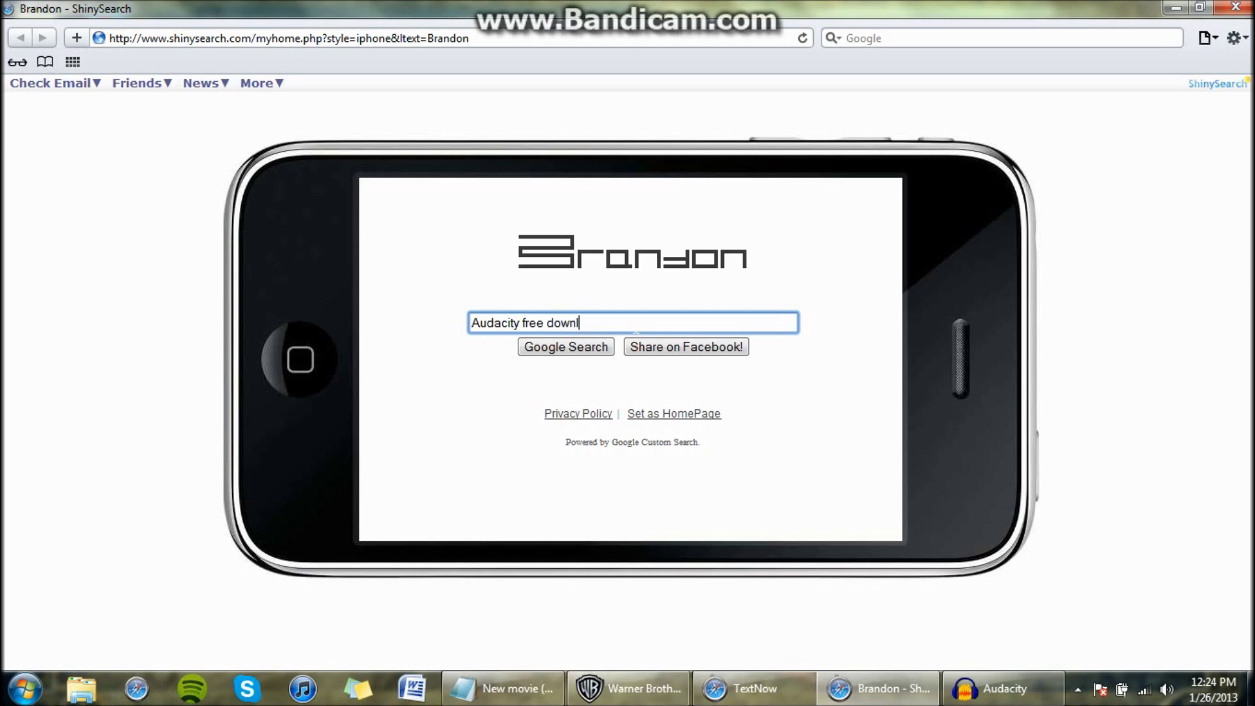
pyautogui.write('oad')
pyautogui.press('Return')
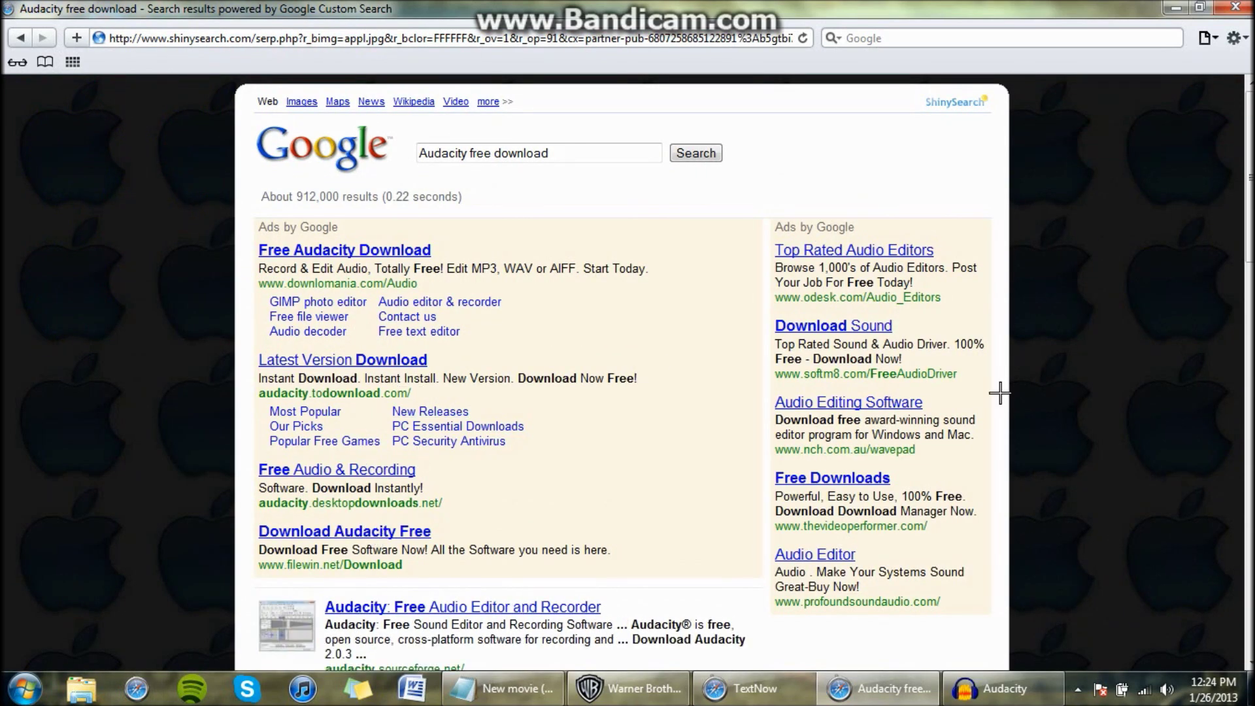
# Close the browser and record a roughly 9-second test voice clip in Audacity.
pyautogui.hotkey('alt', 'F4')
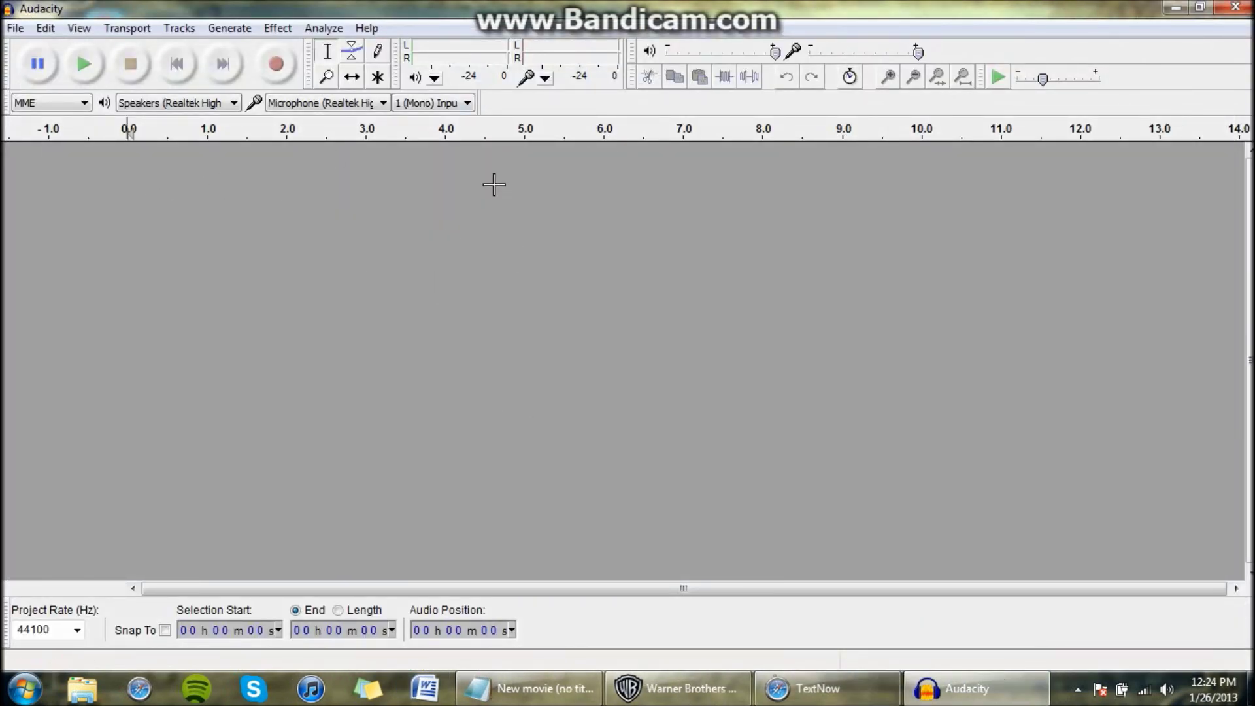
pyautogui.click(266, 58)
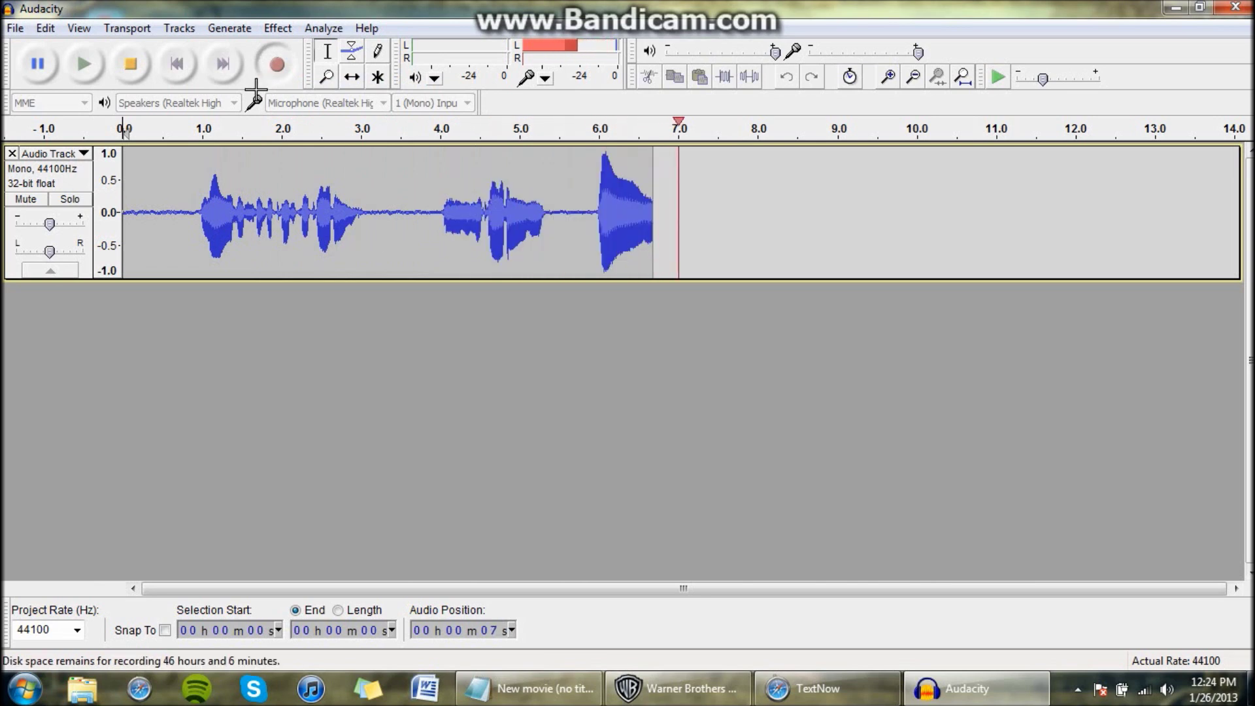
pyautogui.click(136, 66)
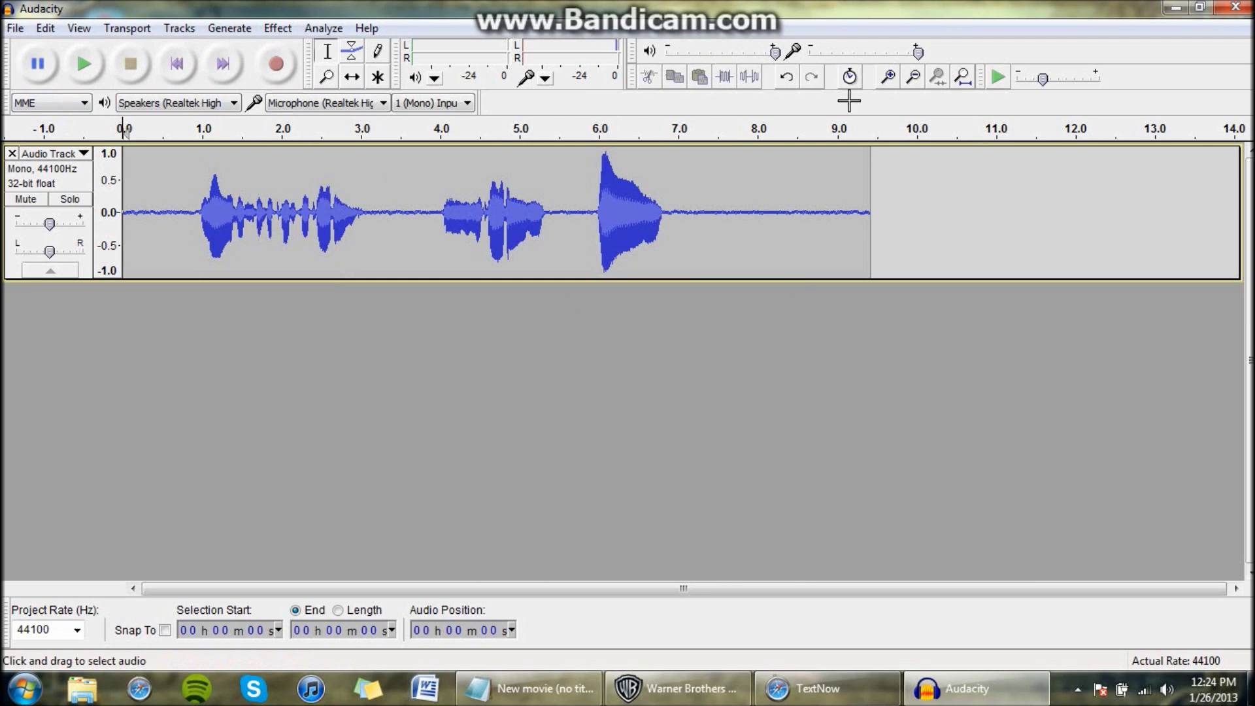
# Select the near-silent tail from about 7 to 10 seconds and play it twice at raised volume.
pyautogui.moveTo(888, 220); pyautogui.dragTo(664, 272)
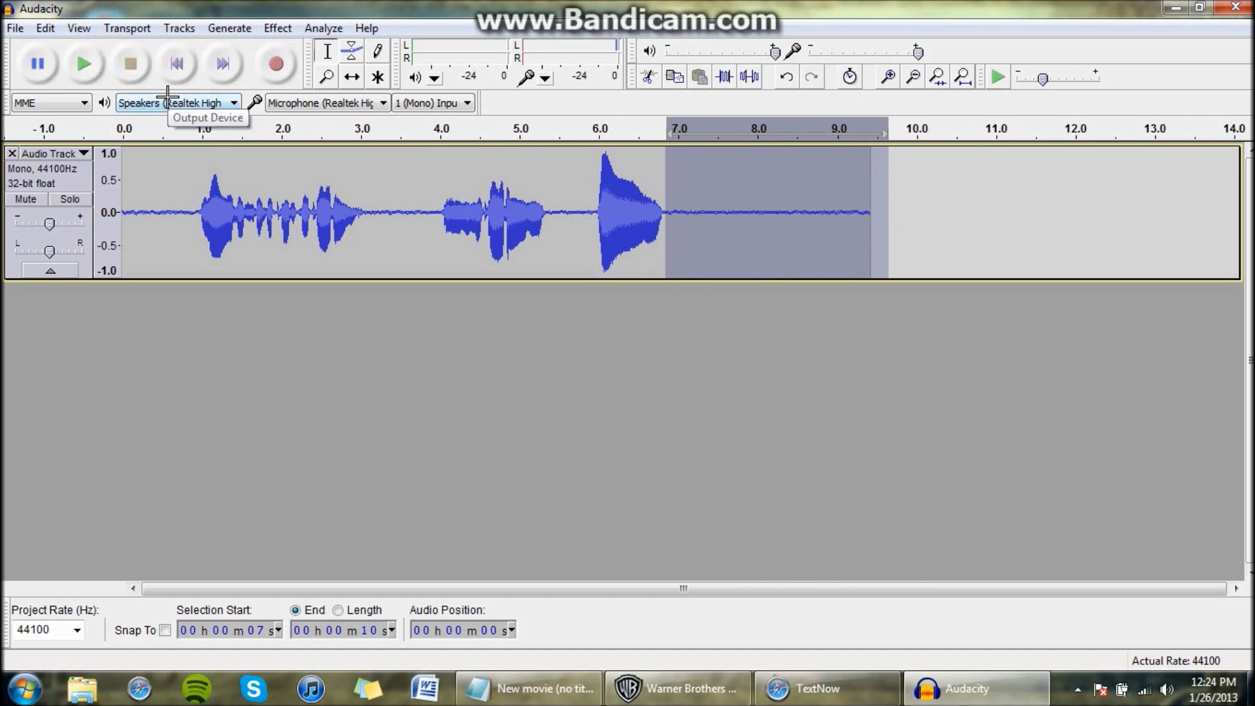
pyautogui.press('XF86AudioRaiseVolume')
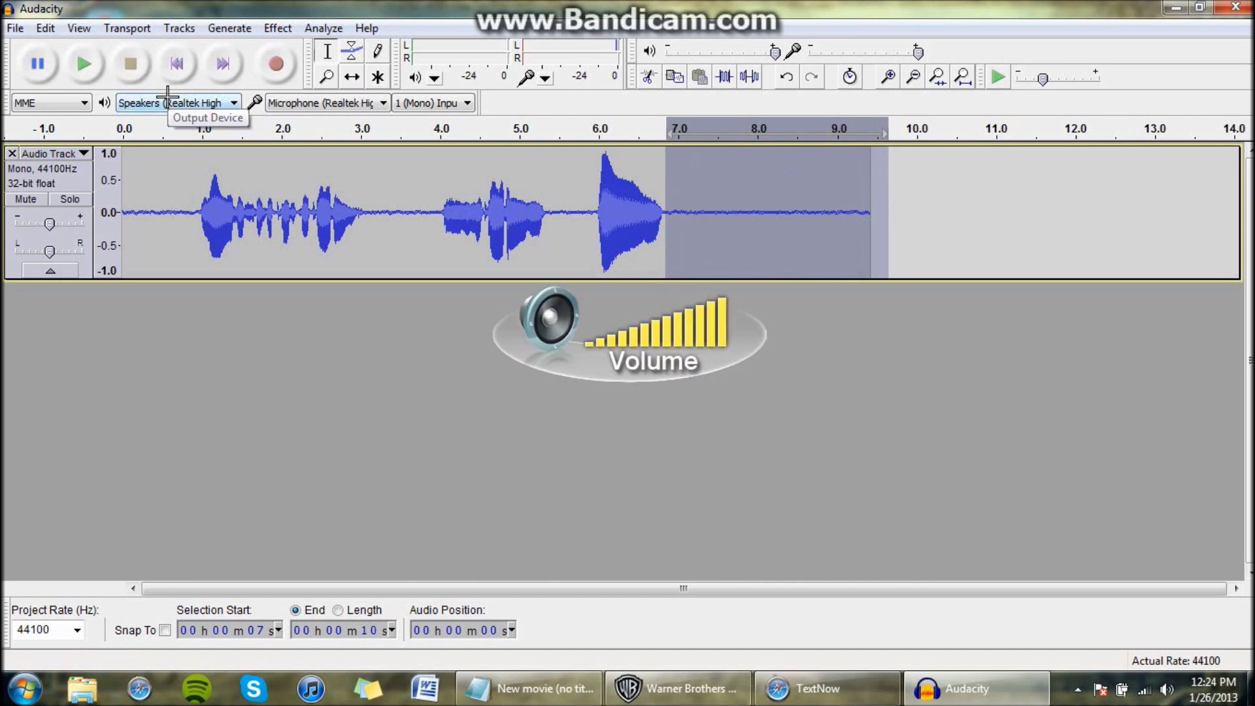
pyautogui.click(79, 65)
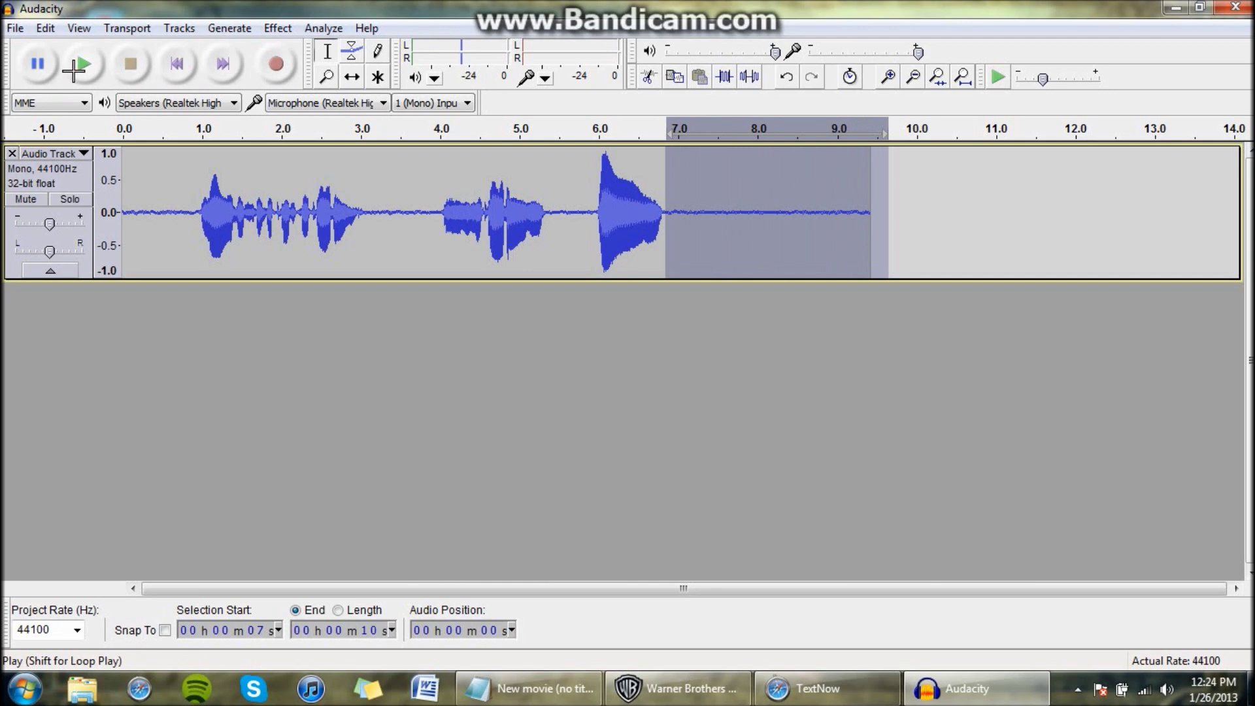
pyautogui.click(74, 66)
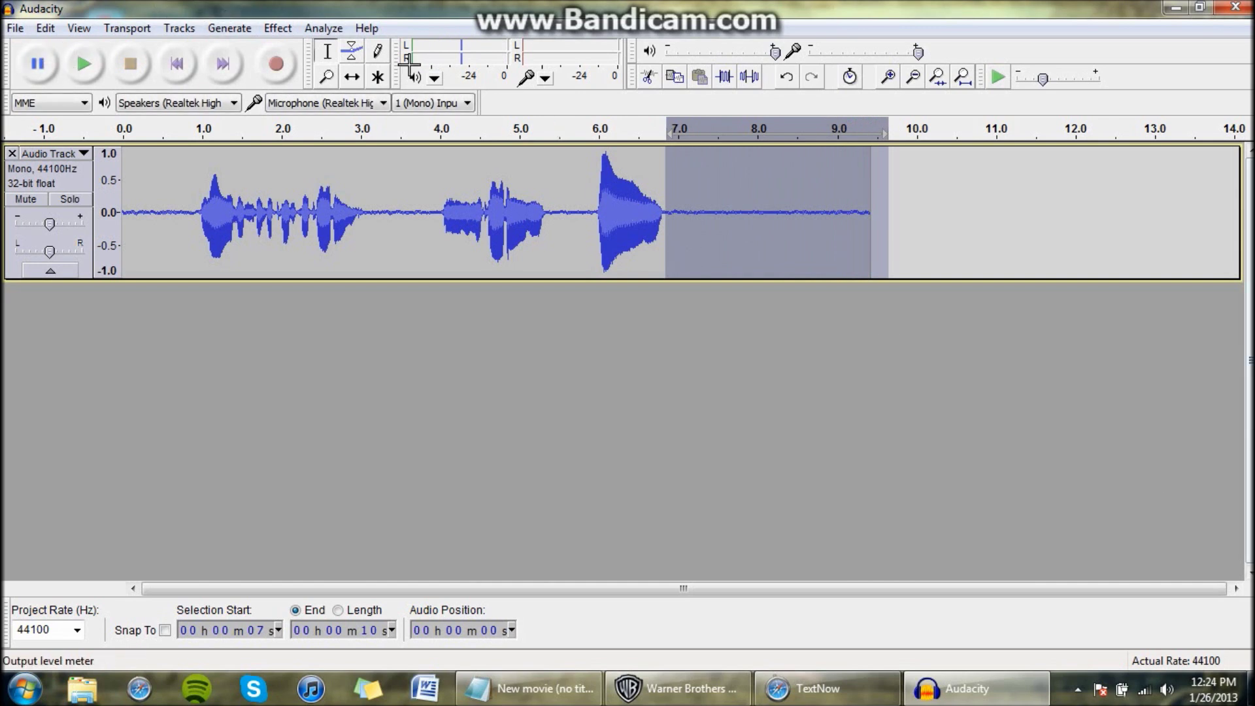
pyautogui.click(278, 28)
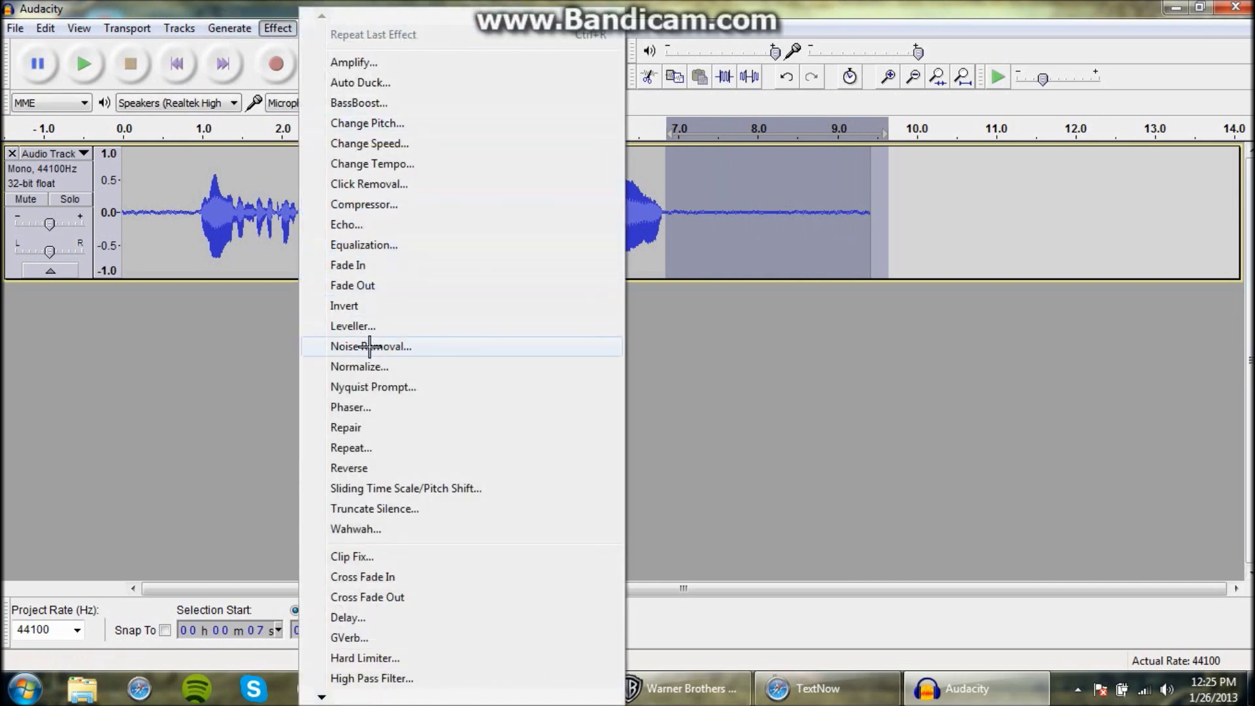
# Capture a noise profile from the selected quiet tail with Noise Removal's Get Noise Profile.
pyautogui.click(365, 346)
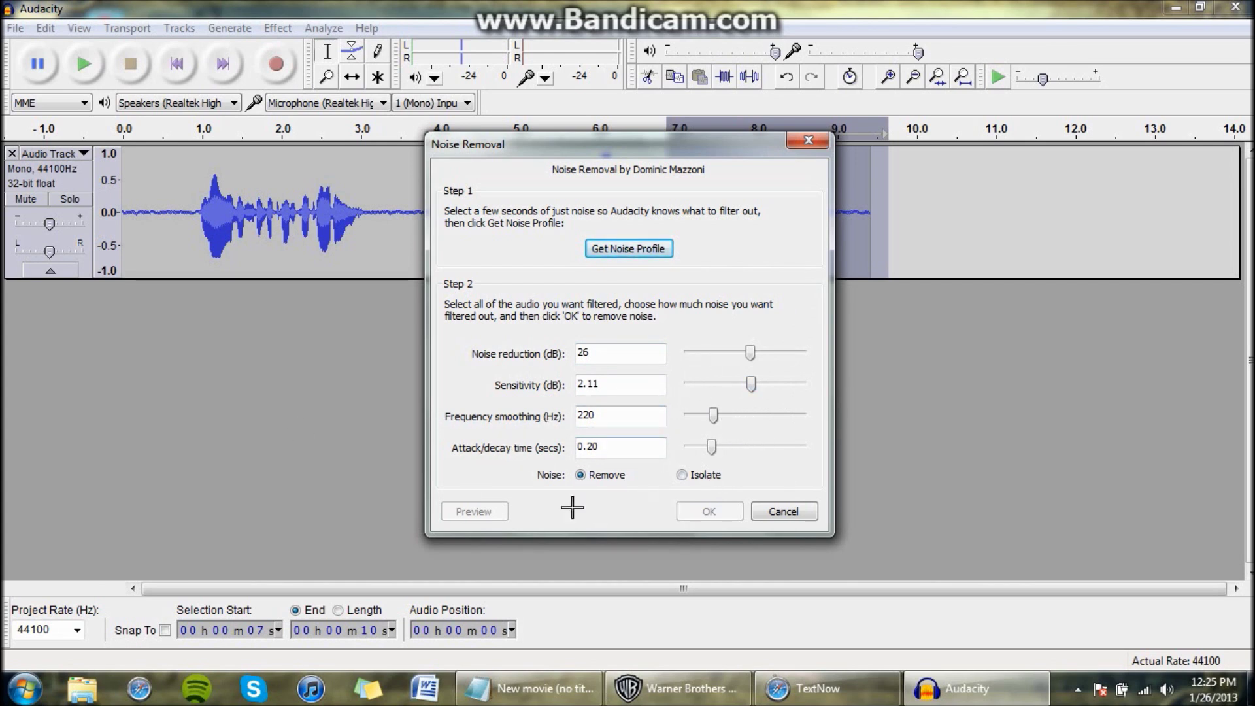
pyautogui.click(597, 481)
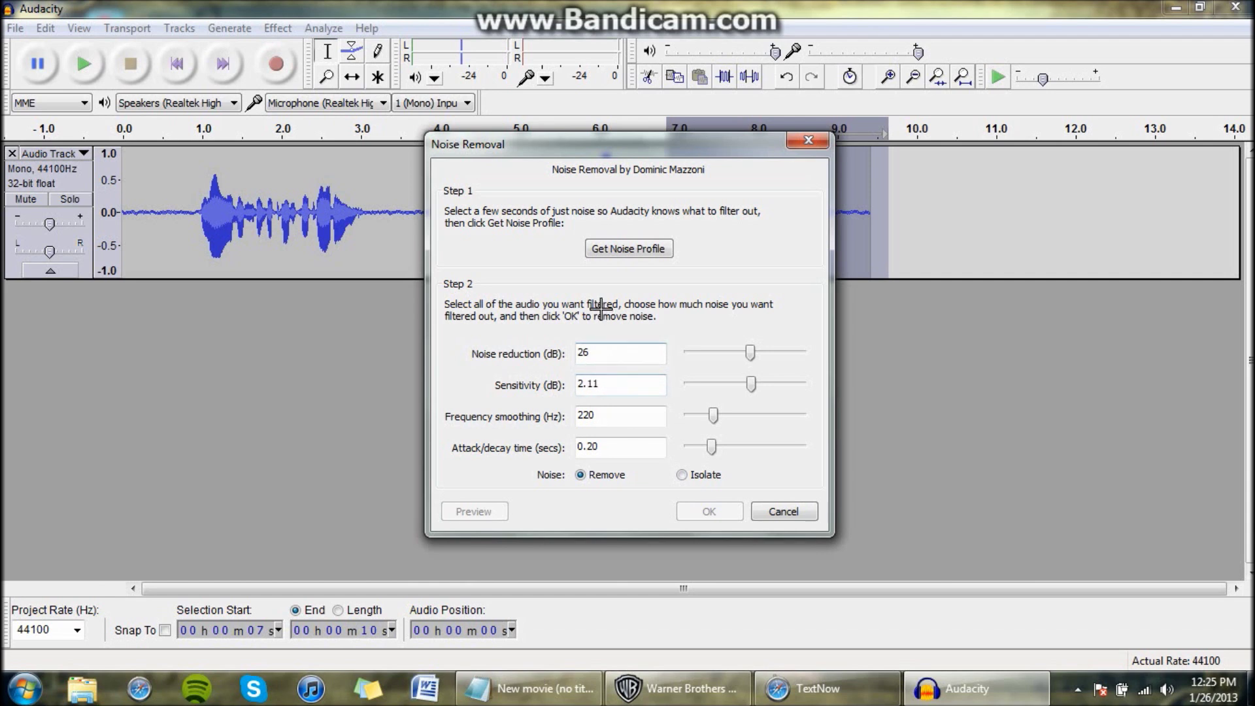
pyautogui.click(628, 248)
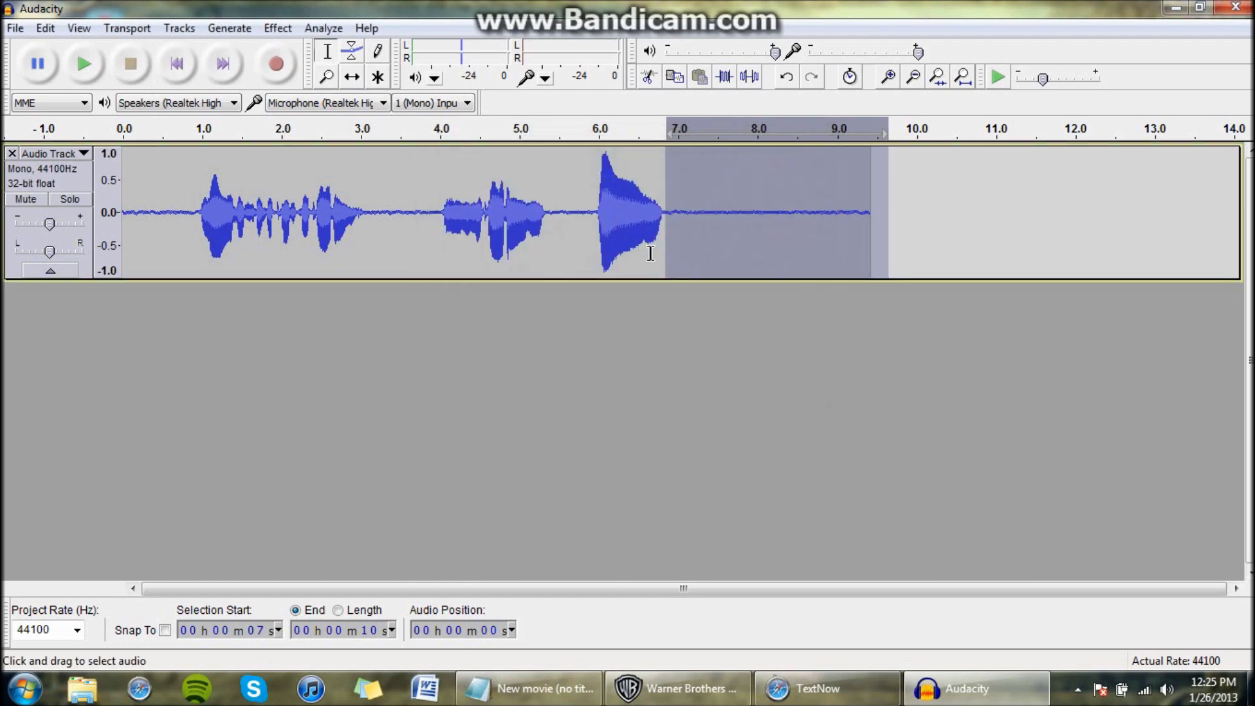
# Duplicate the whole recording into a second track and apply Noise Removal to it.
pyautogui.hotkey('ctrl', 'a')
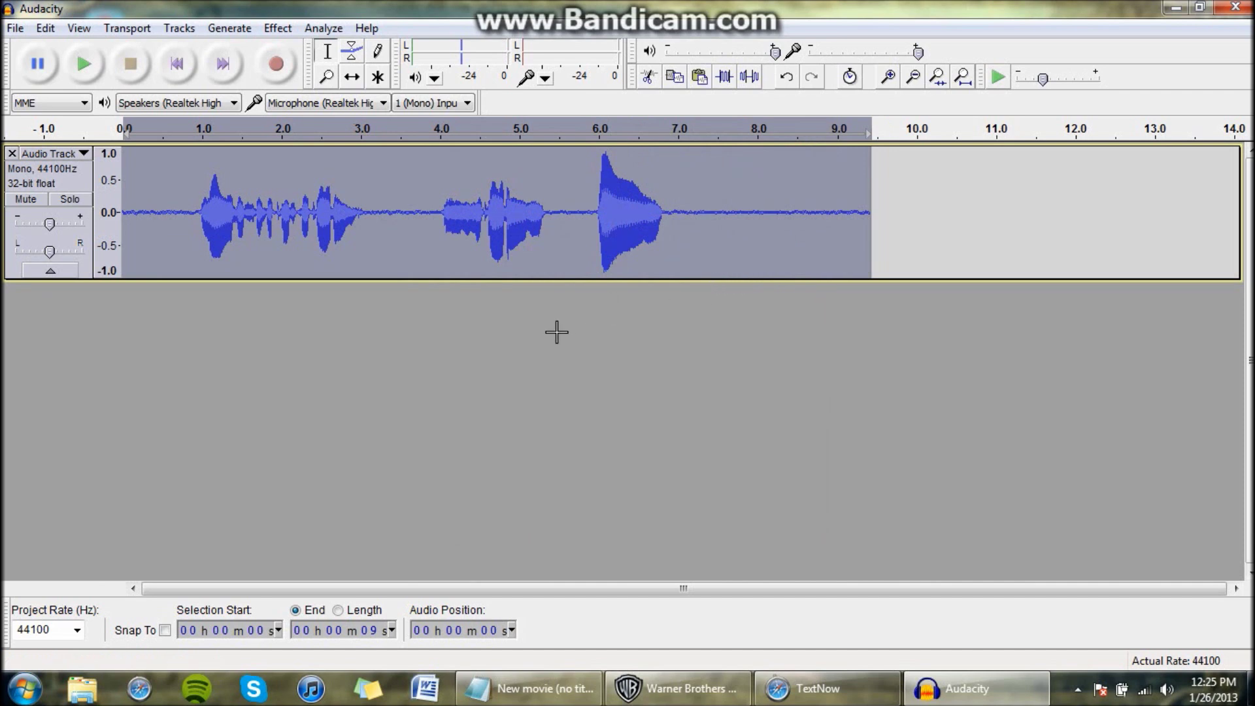
pyautogui.hotkey('ctrl', 'd')
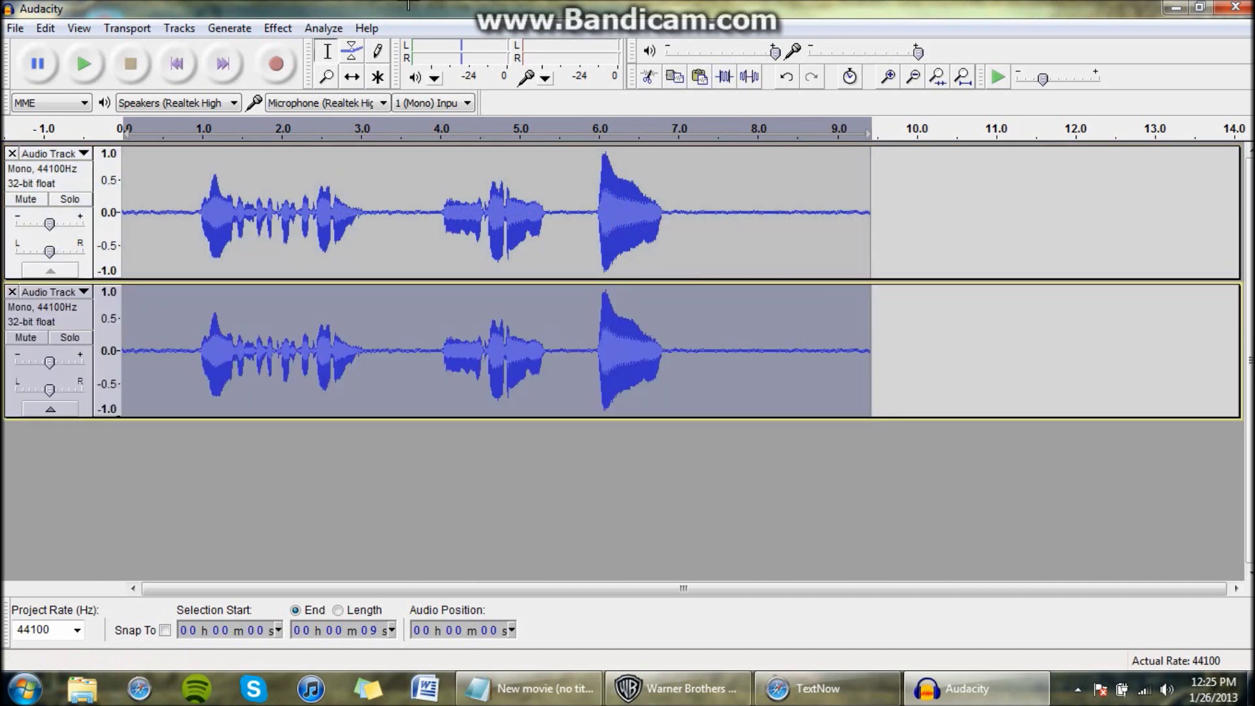
pyautogui.click(280, 28)
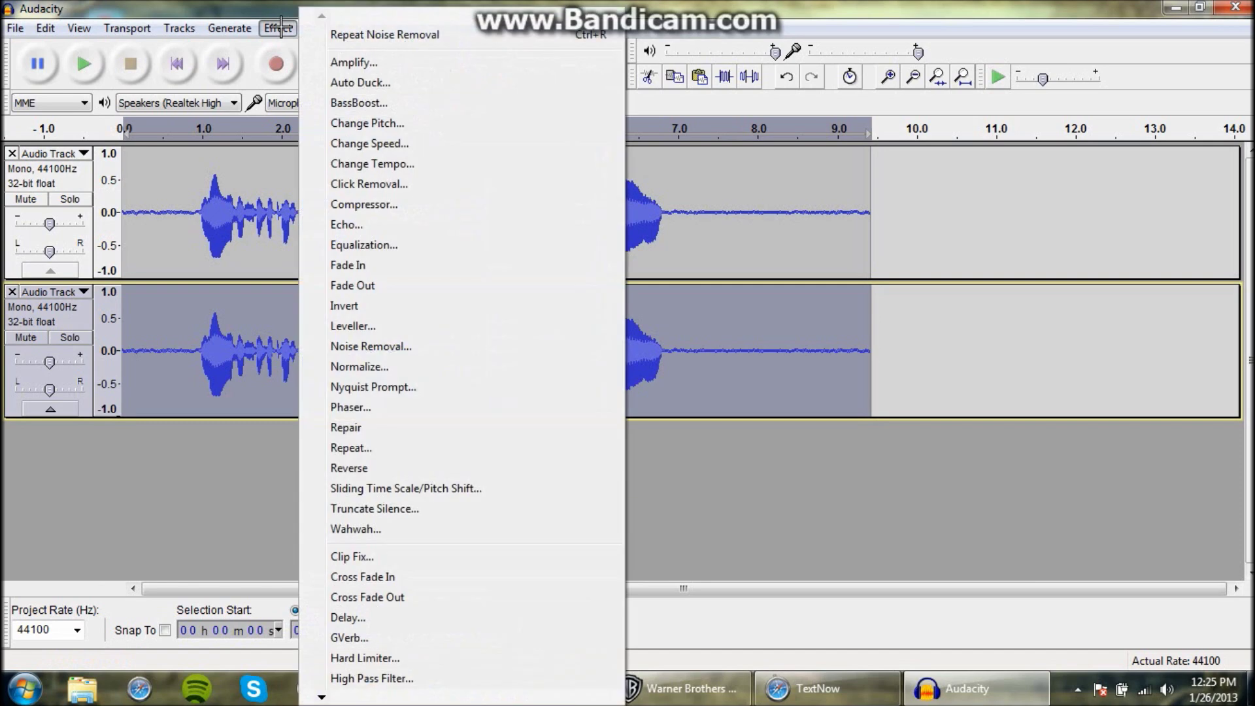
pyautogui.click(389, 346)
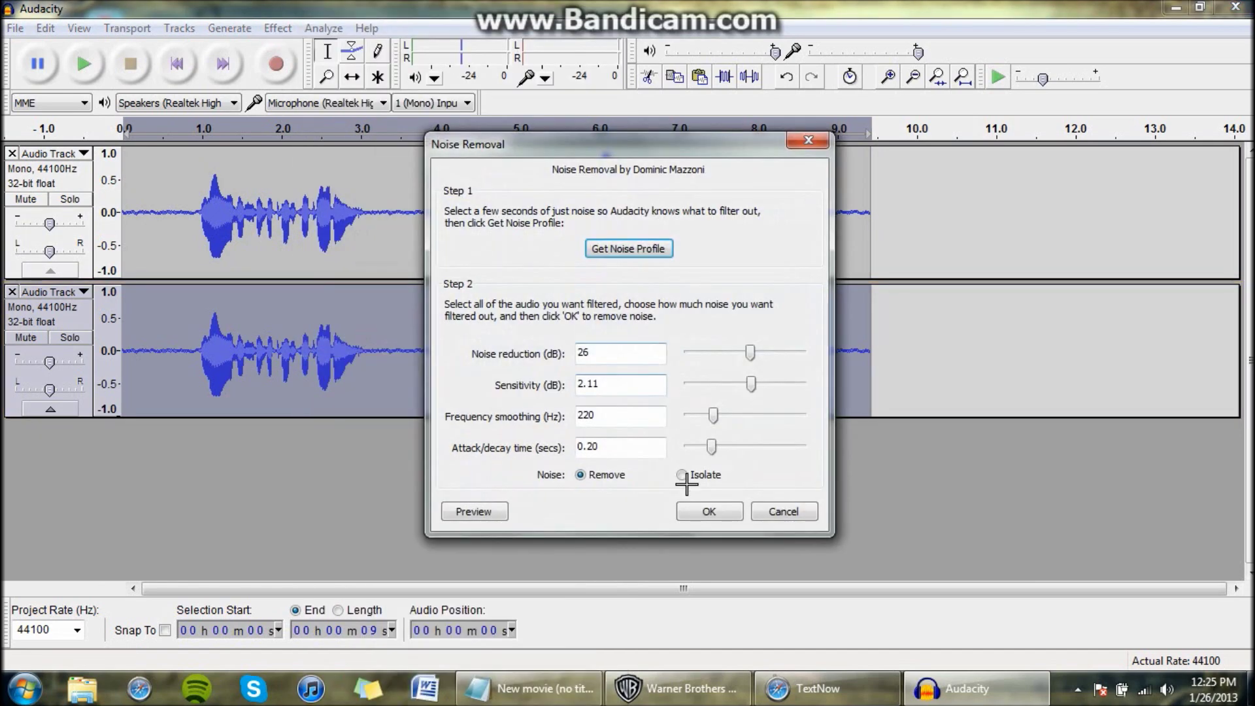
pyautogui.click(710, 511)
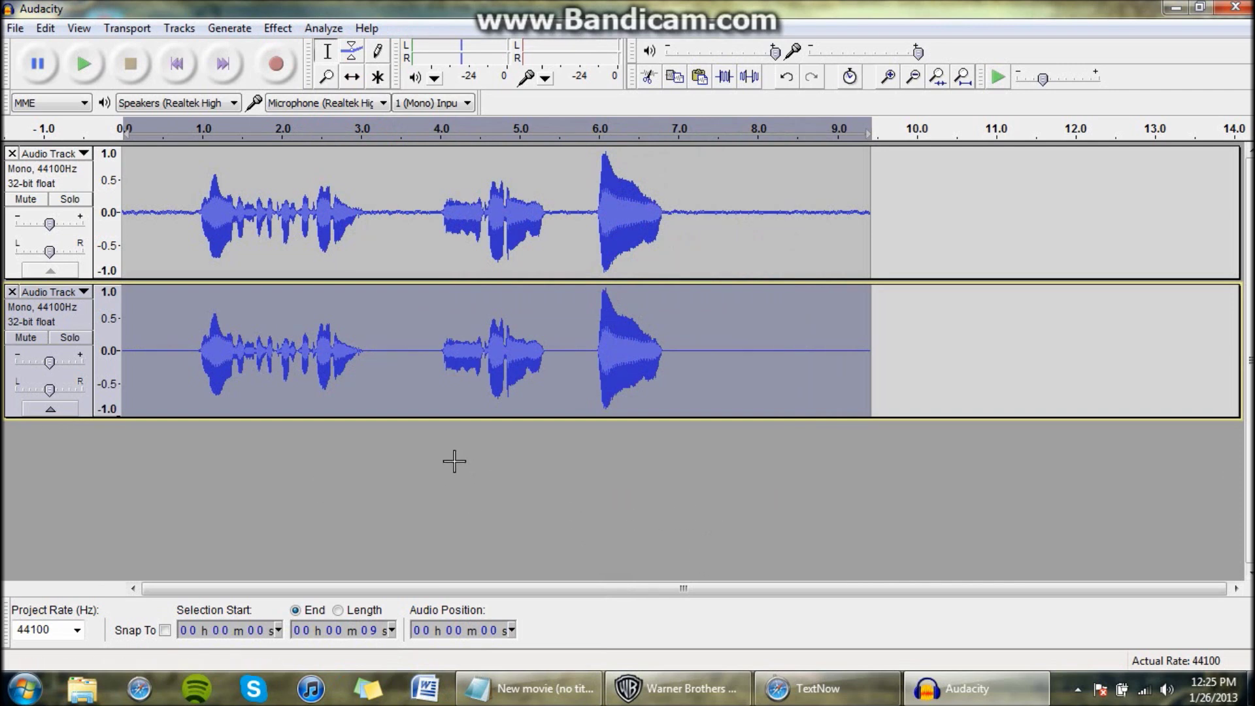
# Play the 7–10 s stretch of track 2, again with track 1 muted, then unmute track 1.
pyautogui.click(608, 489)
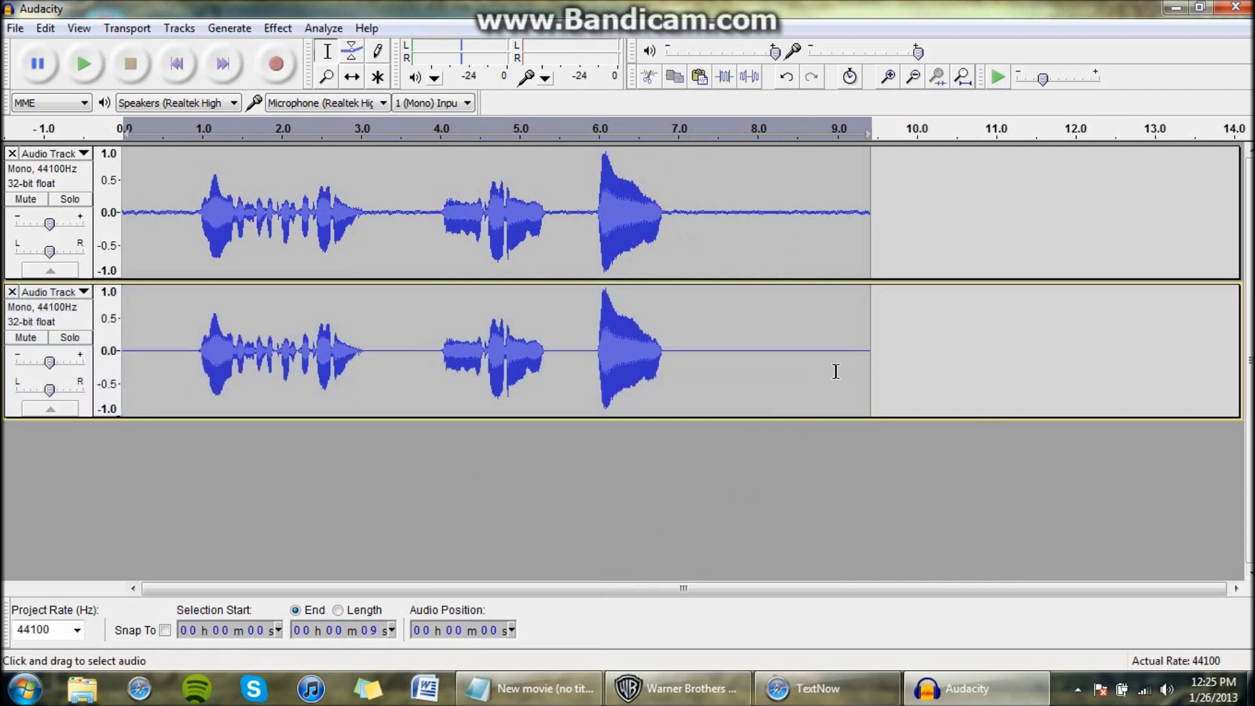
pyautogui.moveTo(885, 356); pyautogui.dragTo(672, 404)
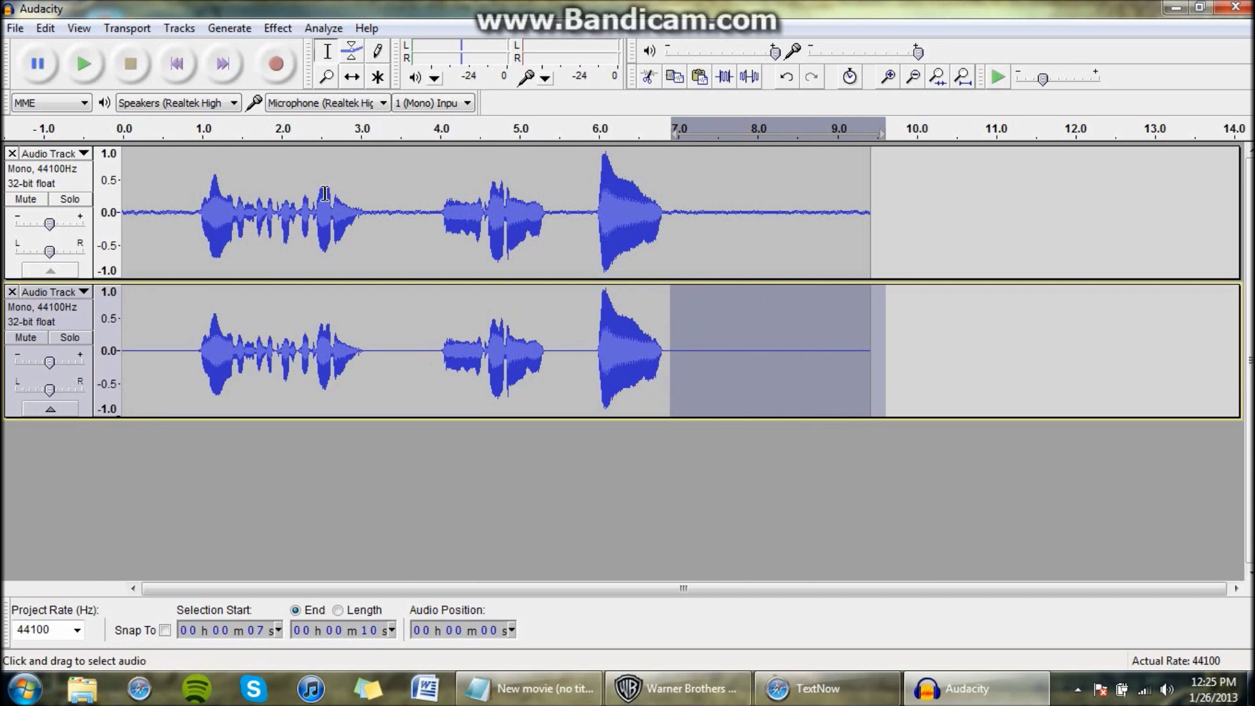
pyautogui.click(85, 62)
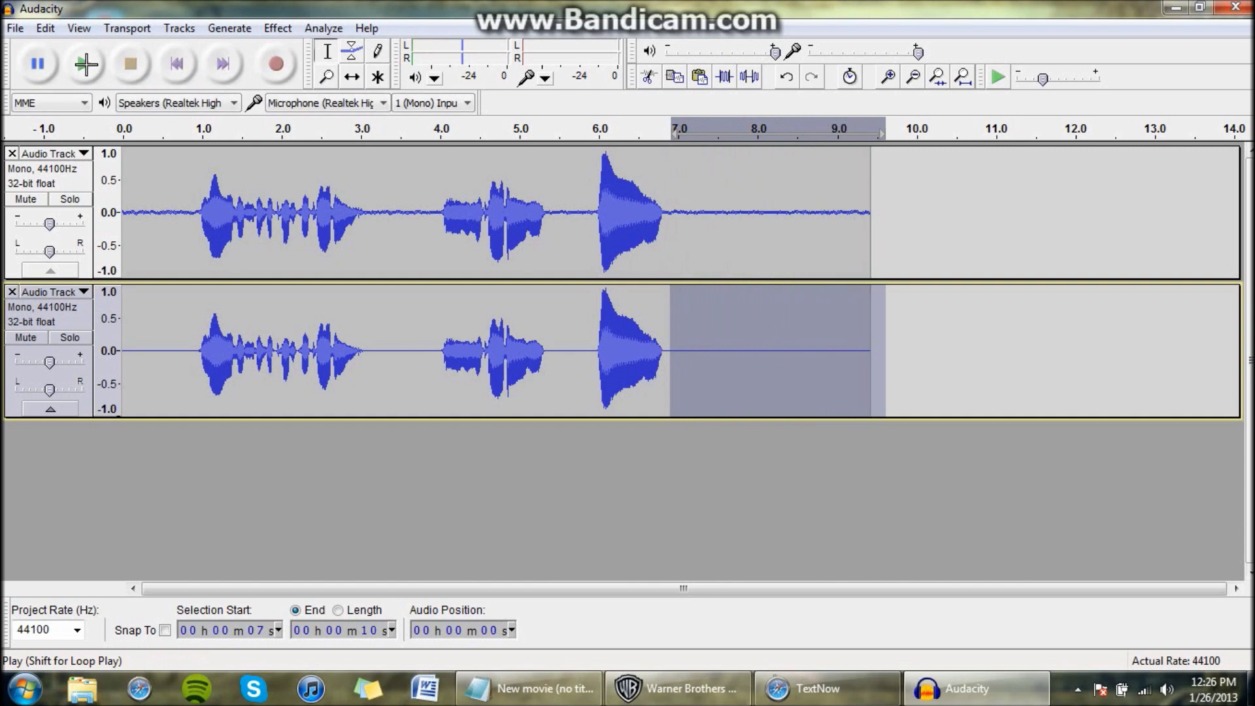
pyautogui.click(25, 198)
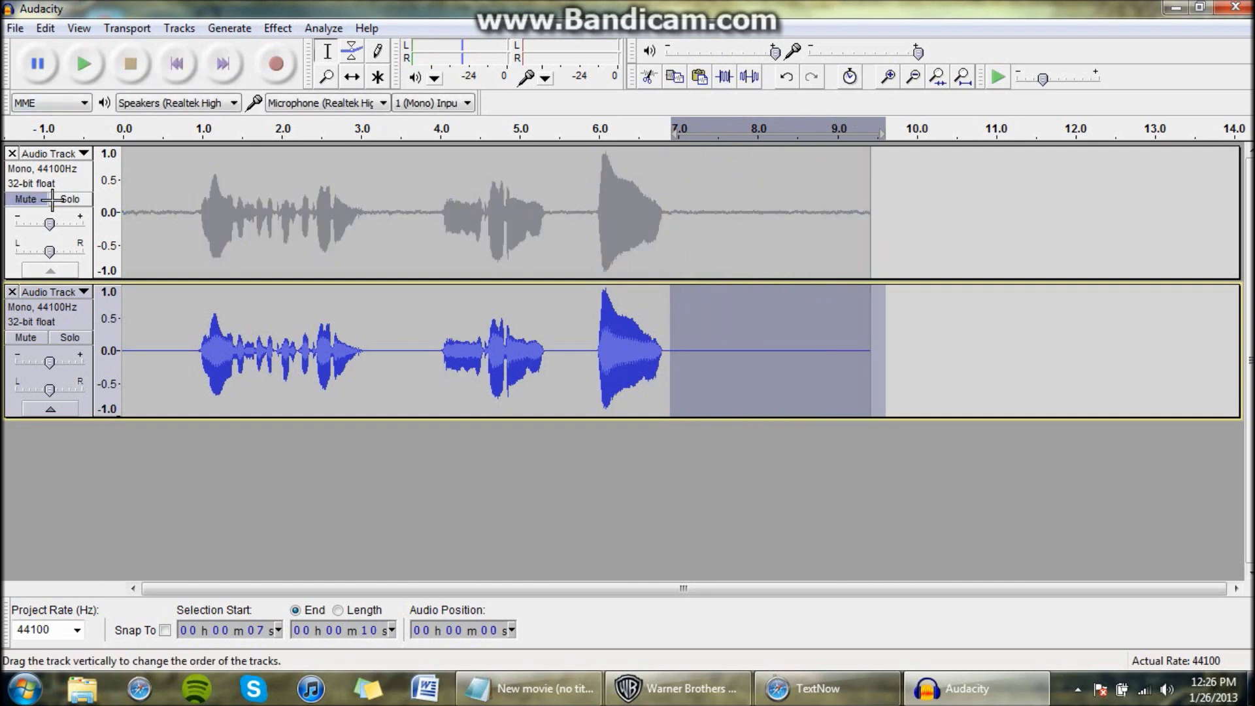
pyautogui.click(84, 63)
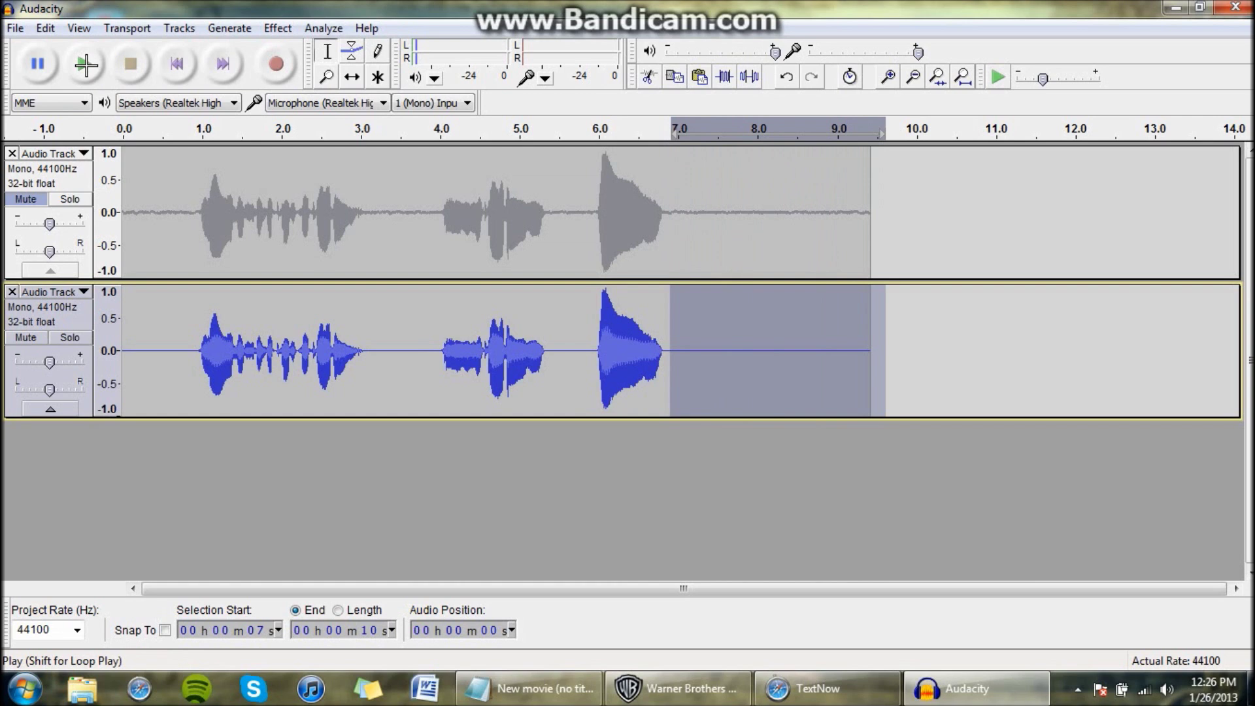
pyautogui.click(29, 199)
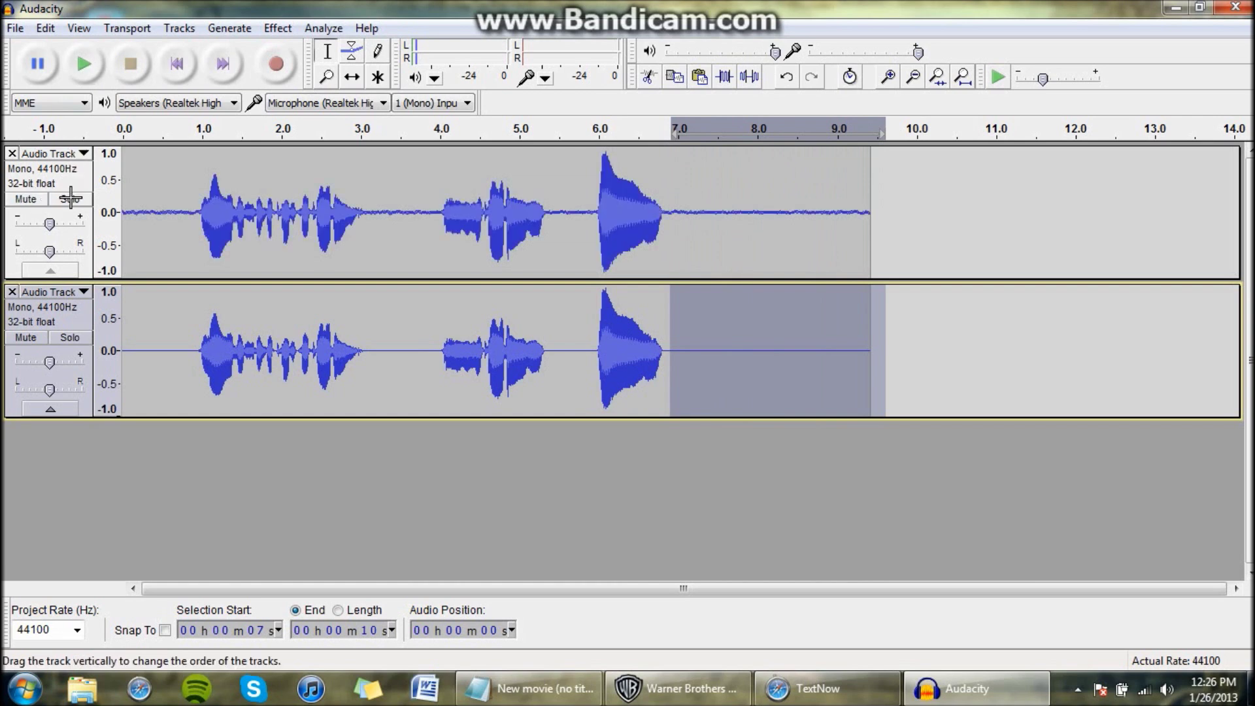
# Mute the cleaned track and play the original recording alone from the start.
pyautogui.click(25, 337)
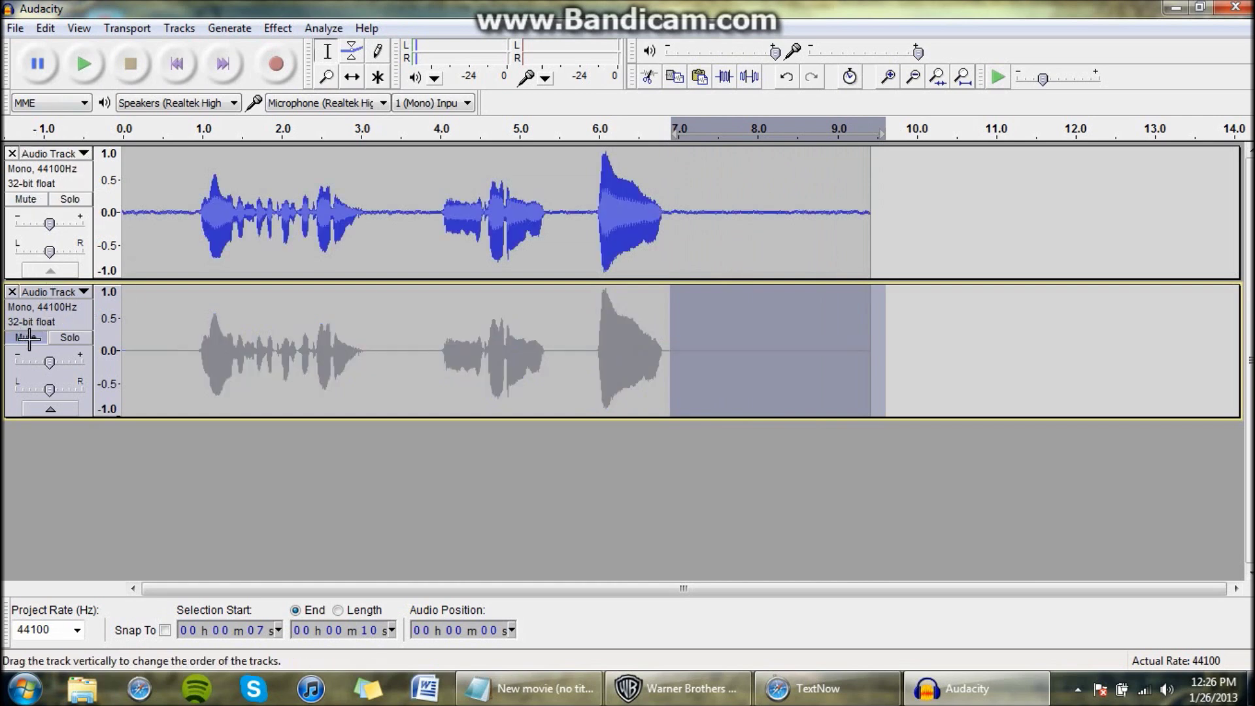
pyautogui.click(83, 64)
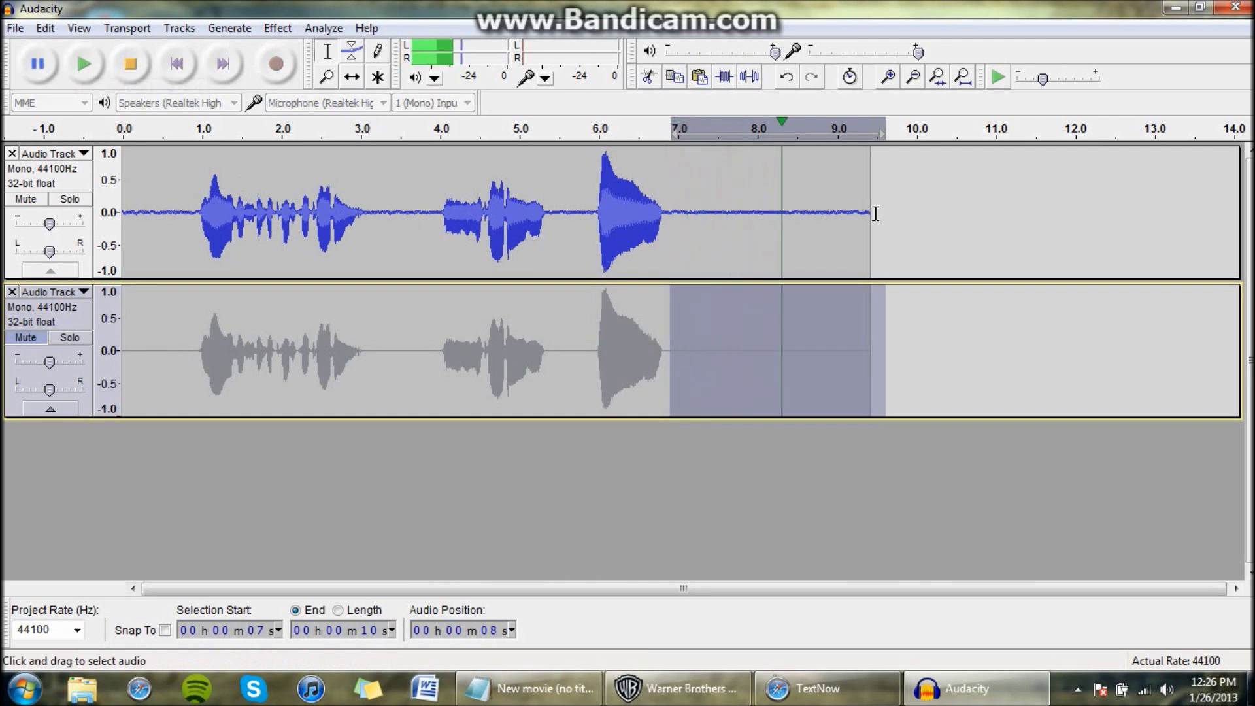
pyautogui.moveTo(876, 216); pyautogui.dragTo(13, 235)
pyautogui.click(308, 441)
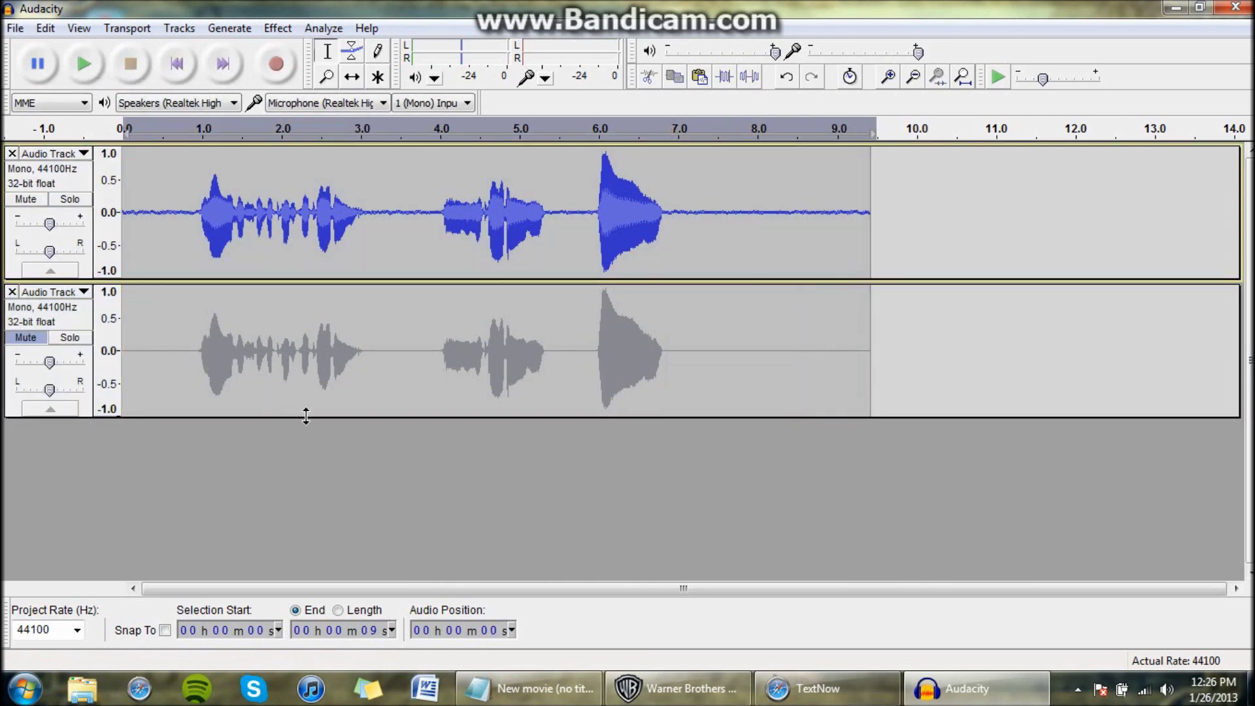
pyautogui.click(77, 64)
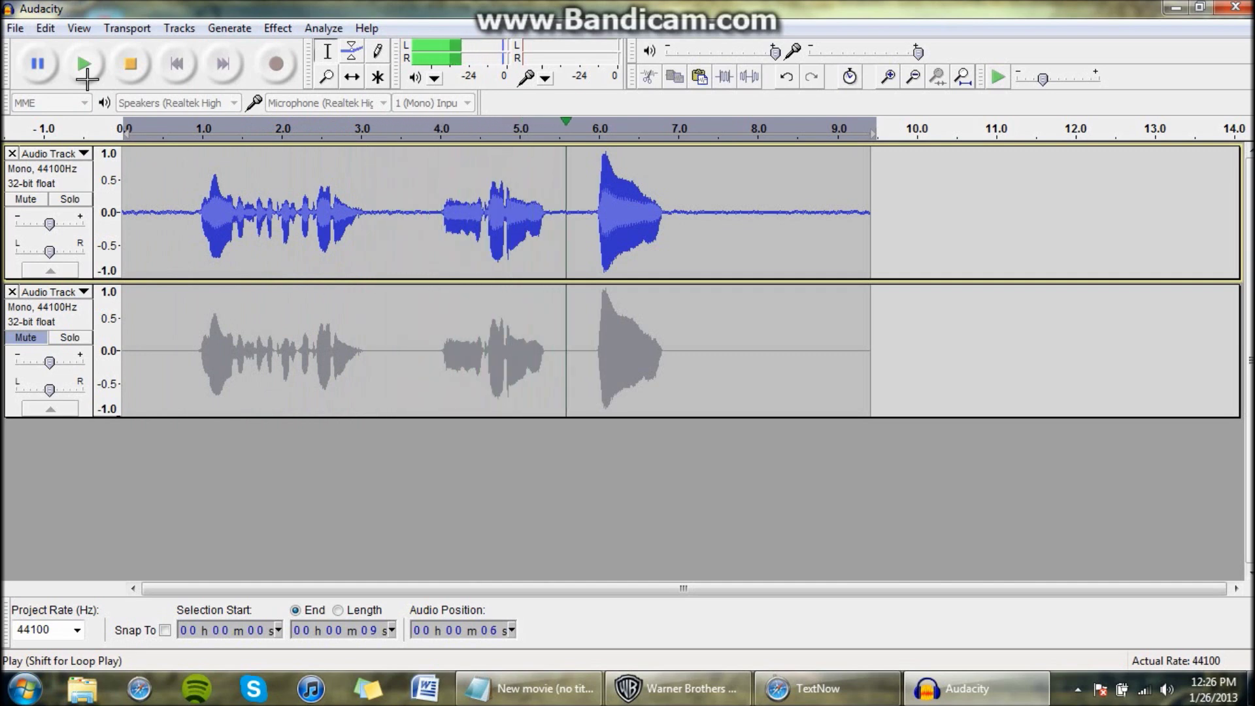
pyautogui.click(142, 66)
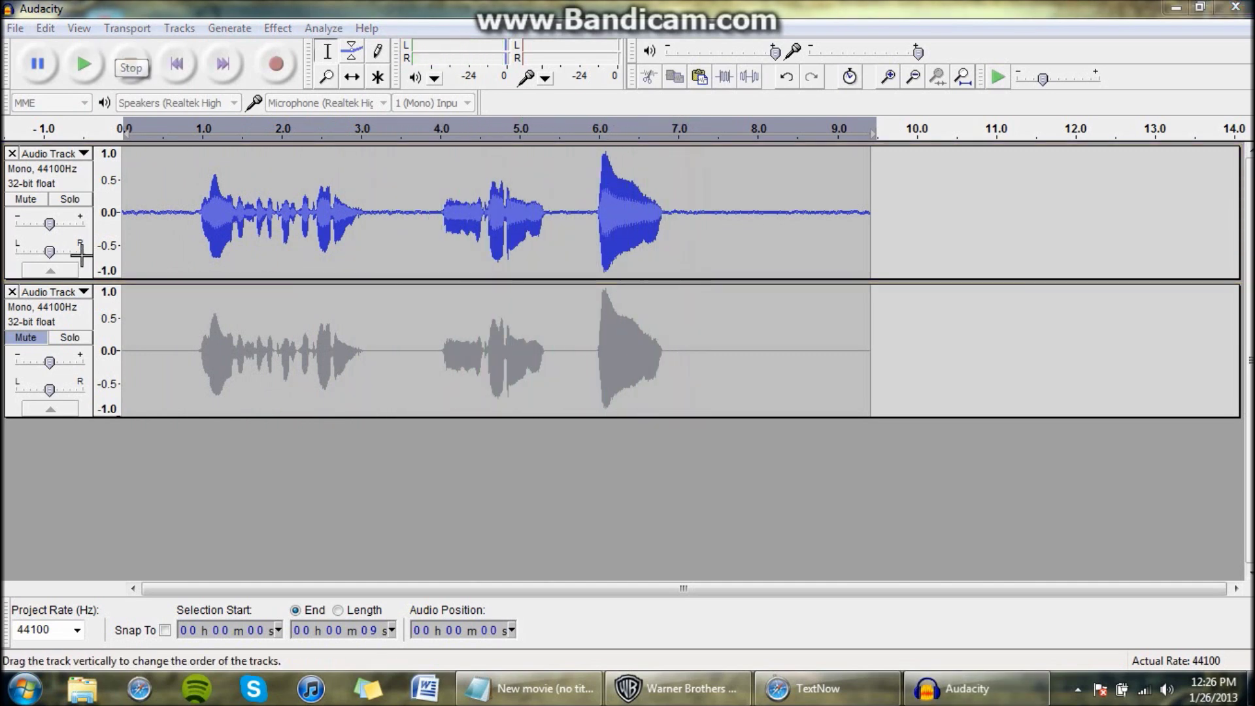
# Mute the original, unmute the noise-removed track, and play it alone from the start.
pyautogui.click(16, 199)
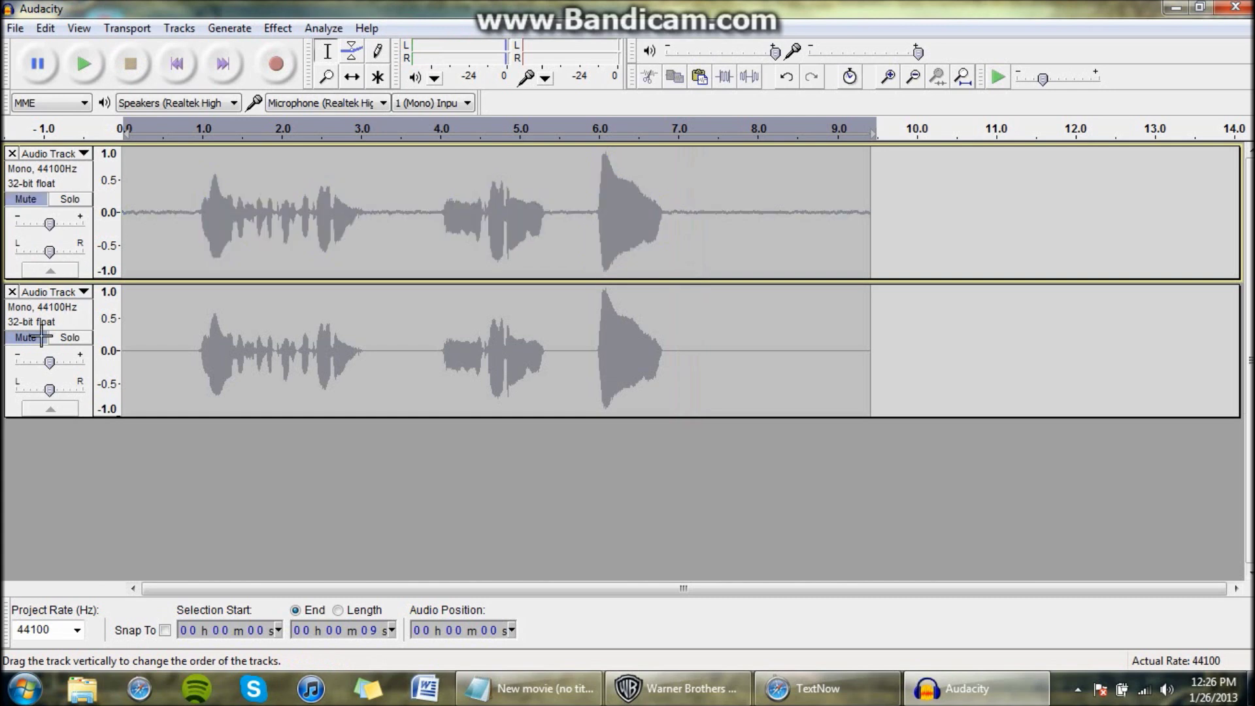
pyautogui.click(24, 337)
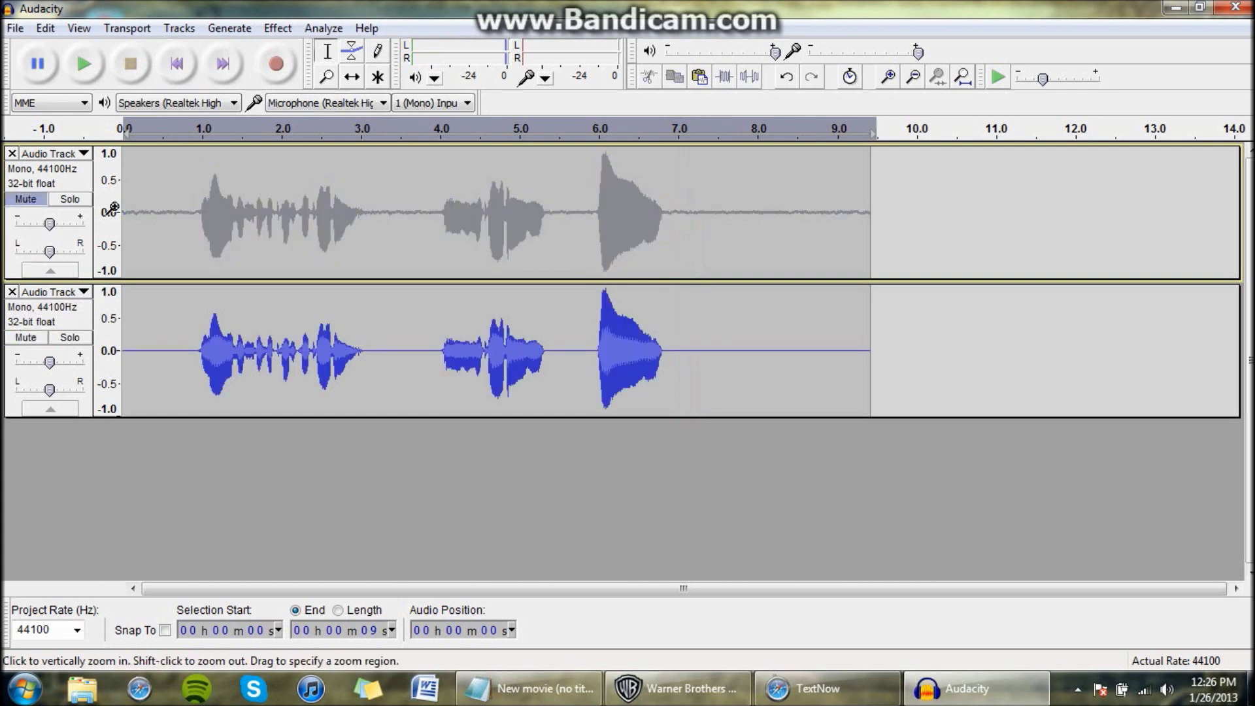
pyautogui.click(90, 63)
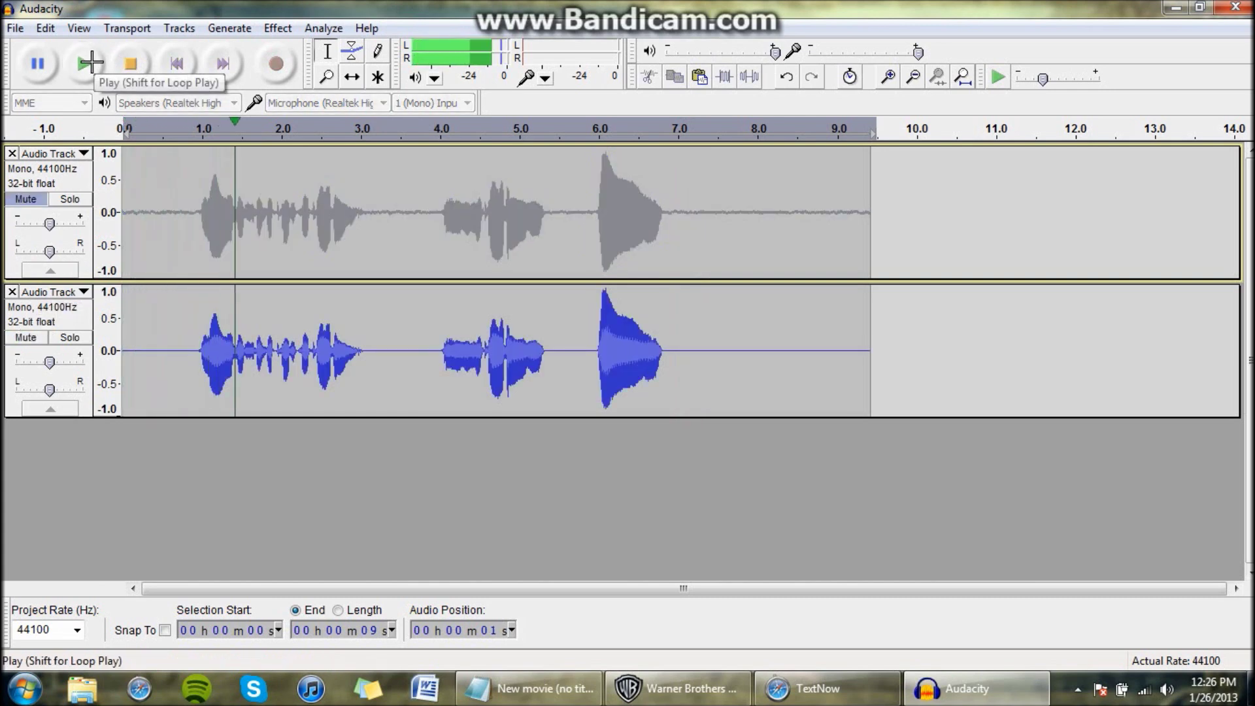